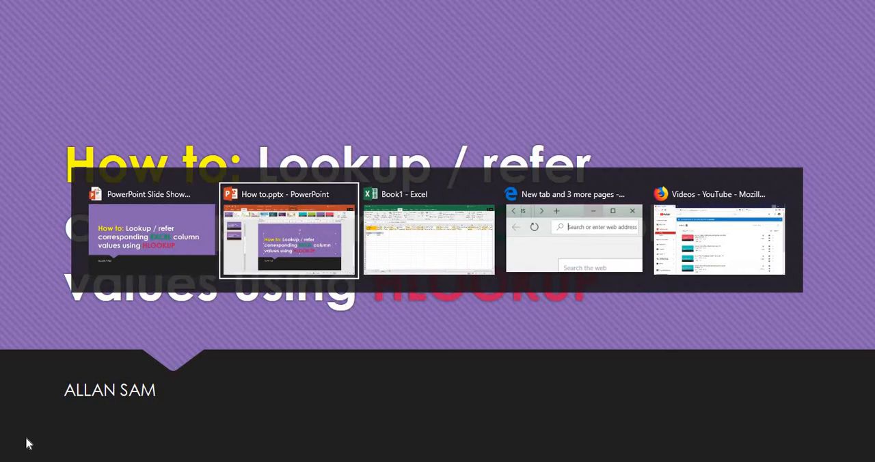
{"action": "key", "text": "alt+Tab"}
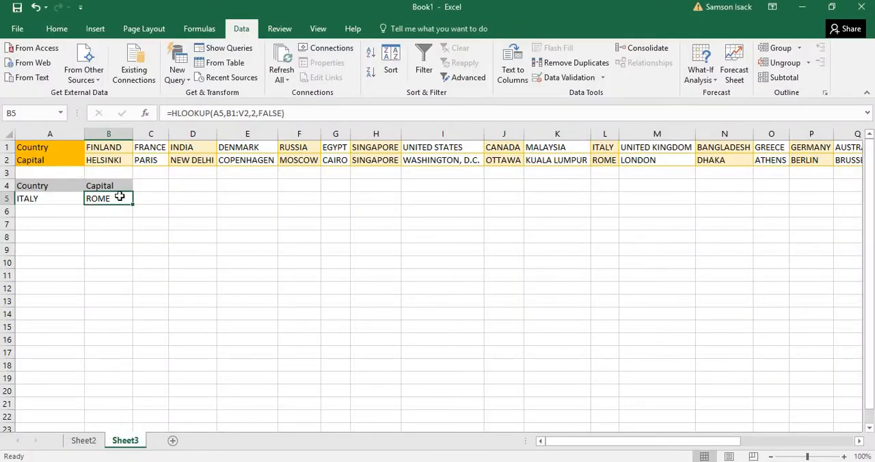
Step: Switch to the Book1 workbook in Excel and clear the country and capital entries in A5 and B5 on Sheet3
{"action": "key", "text": "Delete"}
{"action": "left_click", "coordinate": [65, 200]}
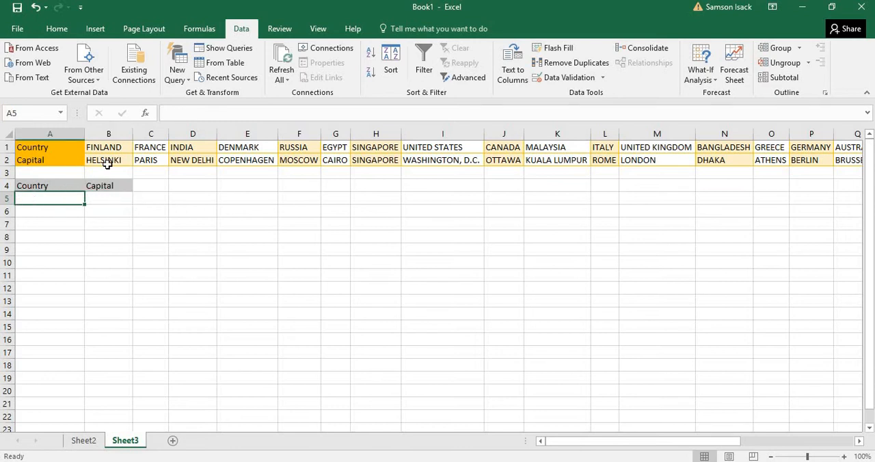
{"action": "key", "text": "Delete"}
Step: Examine the horizontal Country and Capital rows, including how Russia in row 1 pairs with the capital beneath it
{"action": "left_click", "coordinate": [73, 147]}
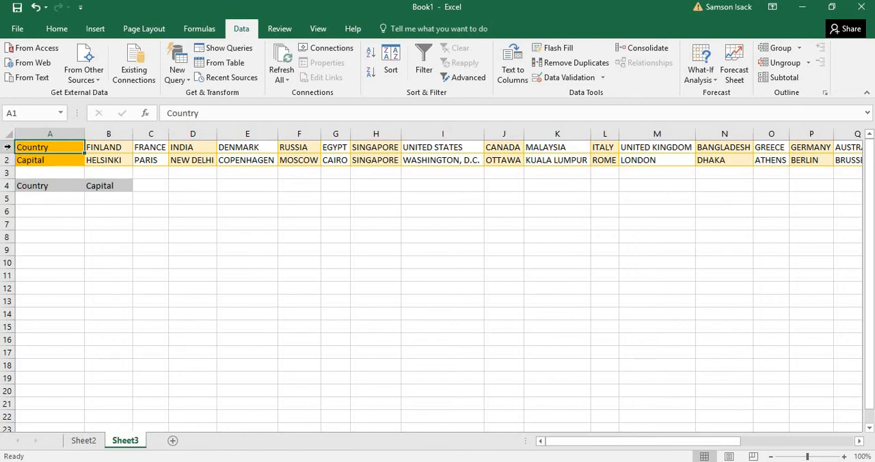
{"action": "left_click", "coordinate": [6, 147]}
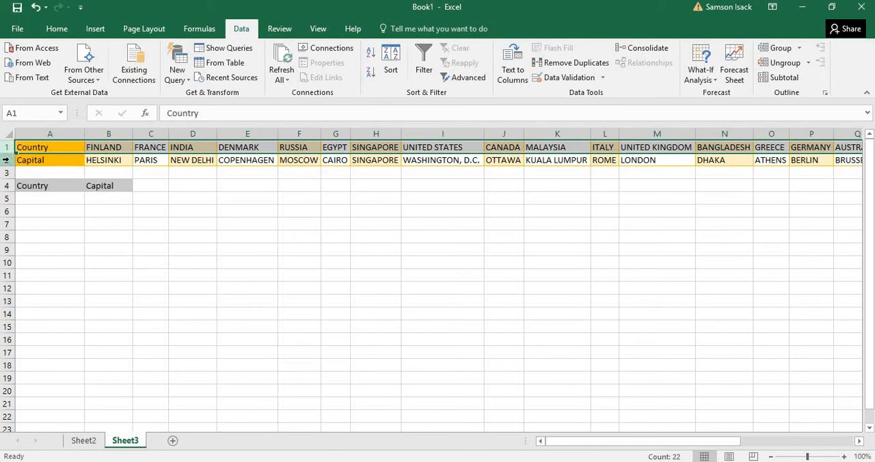
{"action": "left_click", "coordinate": [6, 160]}
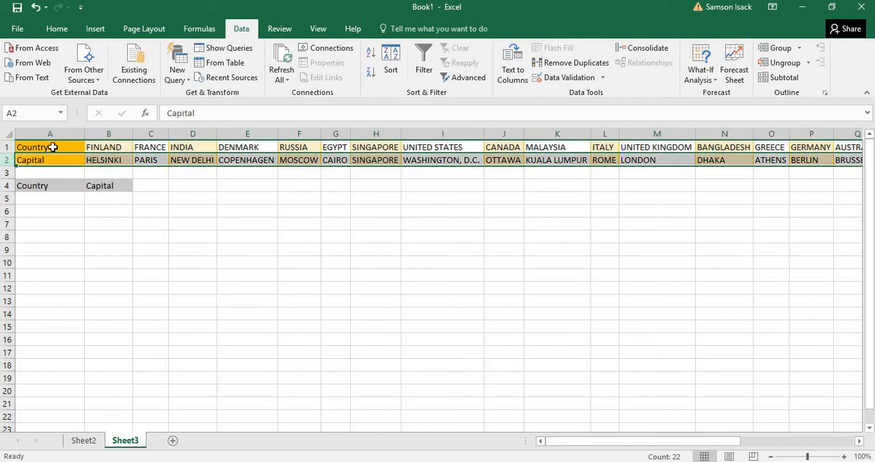
{"action": "left_click", "coordinate": [53, 146]}
{"action": "left_click_drag", "start_coordinate": [96, 146], "coordinate": [388, 147]}
{"action": "left_click_drag", "start_coordinate": [107, 161], "coordinate": [409, 161]}
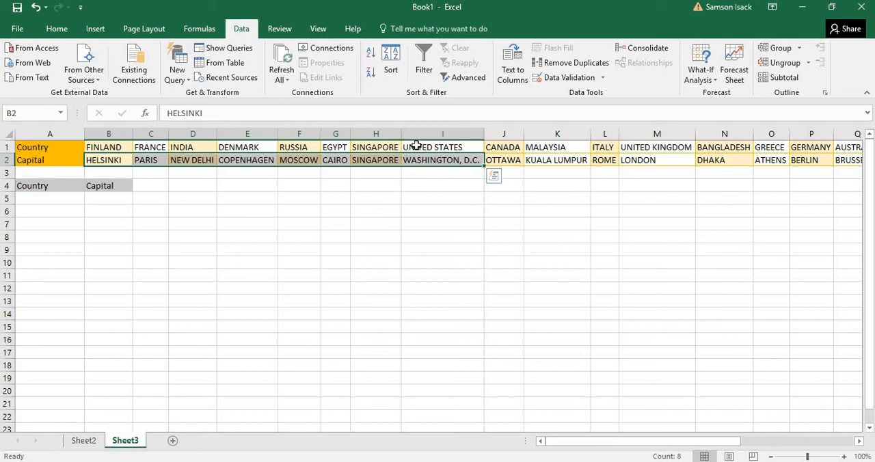
{"action": "left_click", "coordinate": [305, 147]}
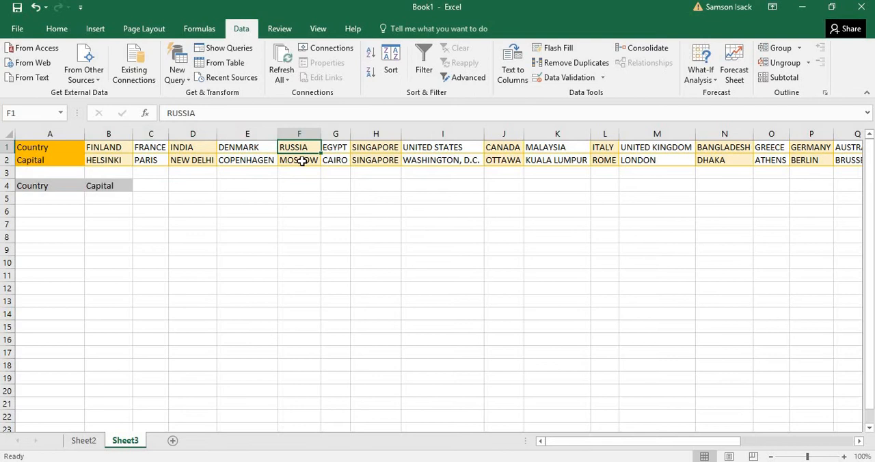
{"action": "left_click", "coordinate": [301, 161]}
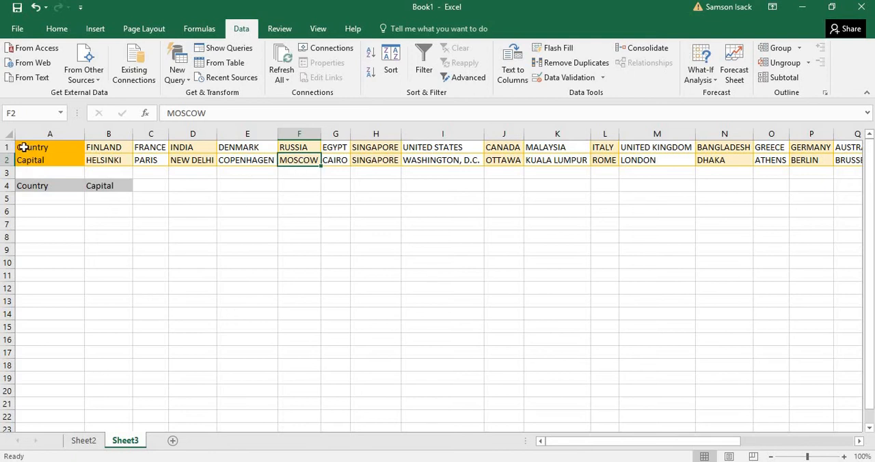
{"action": "left_click_drag", "start_coordinate": [4, 147], "coordinate": [11, 158]}
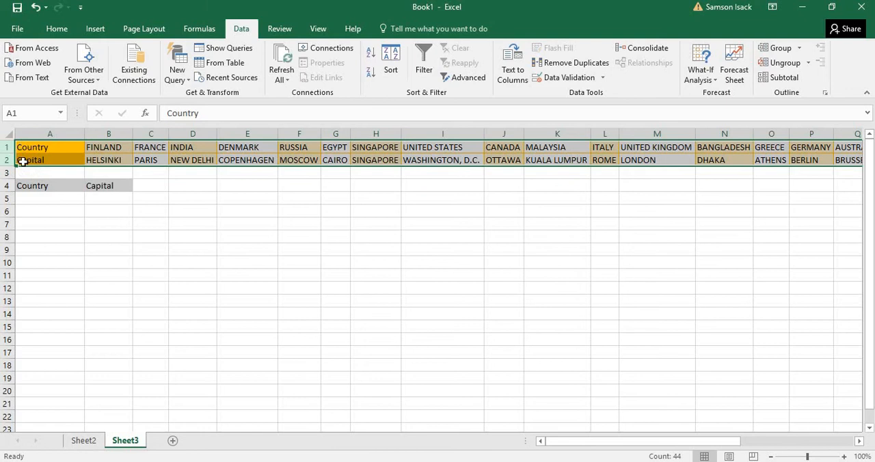
Step: Compare the vertical Country and Capital columns on Sheet2 with the horizontal layout in rows 1 and 2 of Sheet3
{"action": "left_click", "coordinate": [84, 440]}
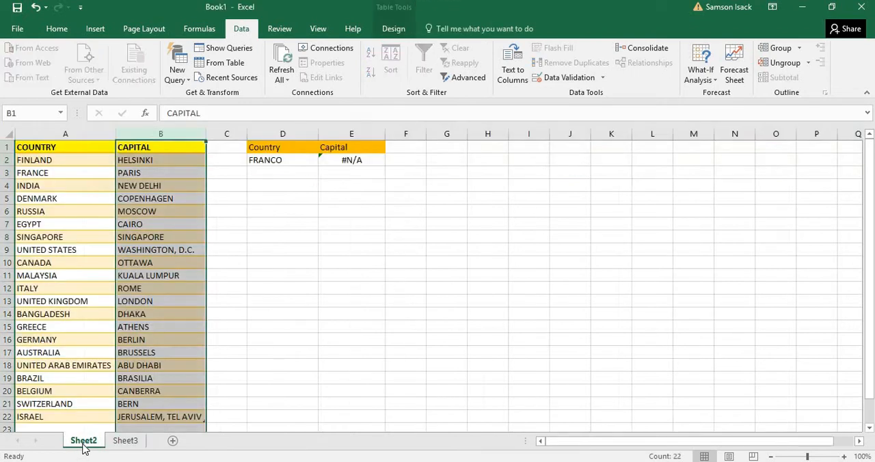
{"action": "left_click", "coordinate": [82, 133]}
{"action": "left_click", "coordinate": [135, 134]}
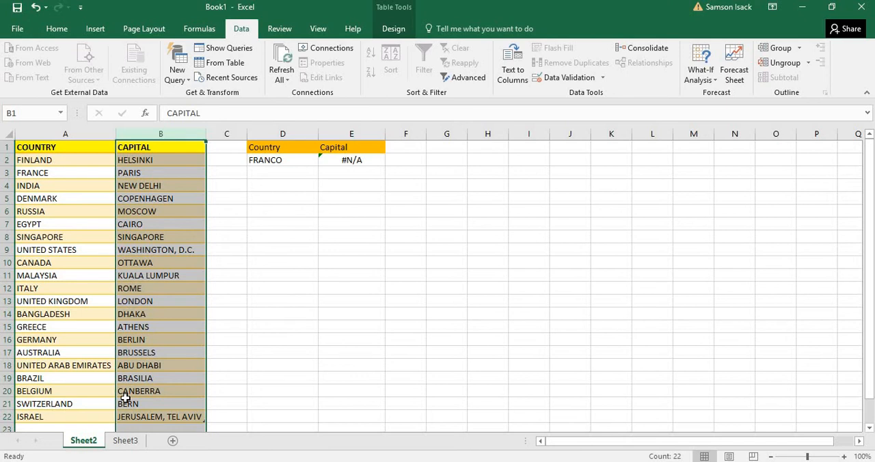
{"action": "left_click", "coordinate": [125, 441]}
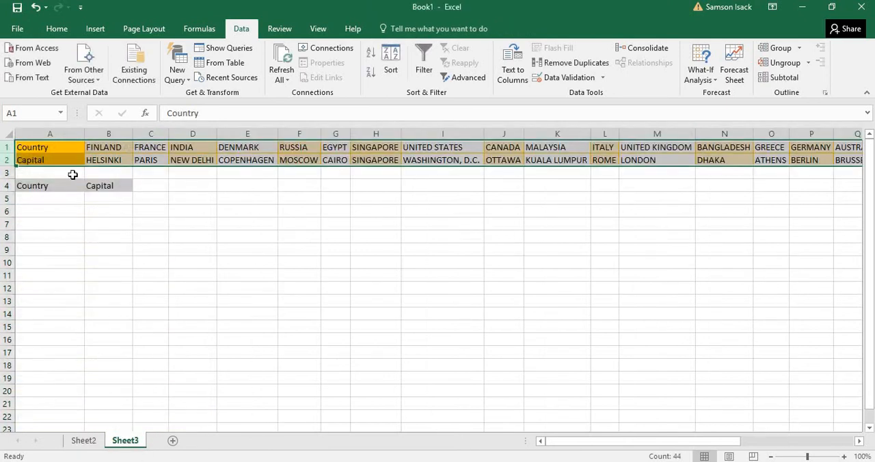
{"action": "left_click", "coordinate": [43, 147]}
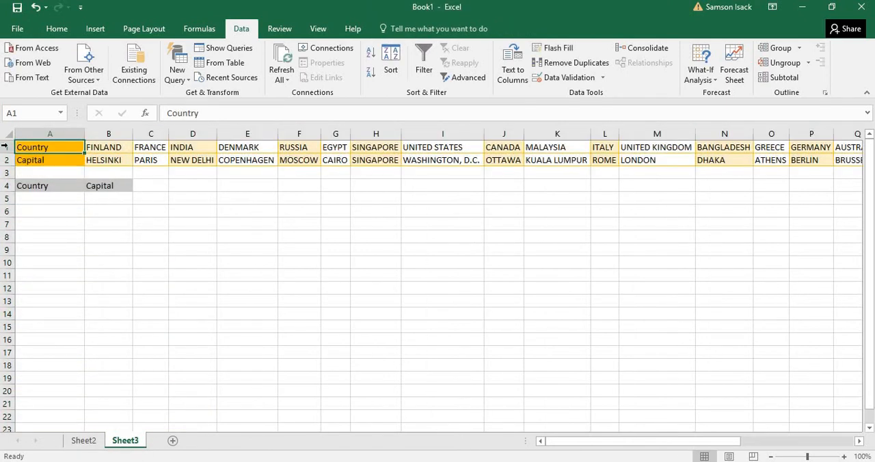
{"action": "left_click", "coordinate": [4, 146]}
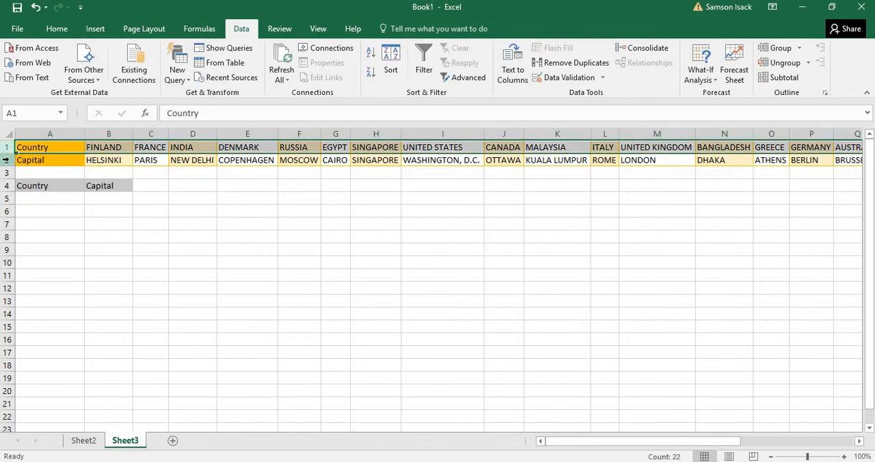
{"action": "left_click", "coordinate": [7, 160]}
{"action": "left_click", "coordinate": [9, 147]}
{"action": "left_click", "coordinate": [7, 160]}
{"action": "left_click_drag", "start_coordinate": [7, 147], "coordinate": [7, 160]}
Step: Enter ITALY as the country to look up in cell A5
{"action": "left_click", "coordinate": [50, 198]}
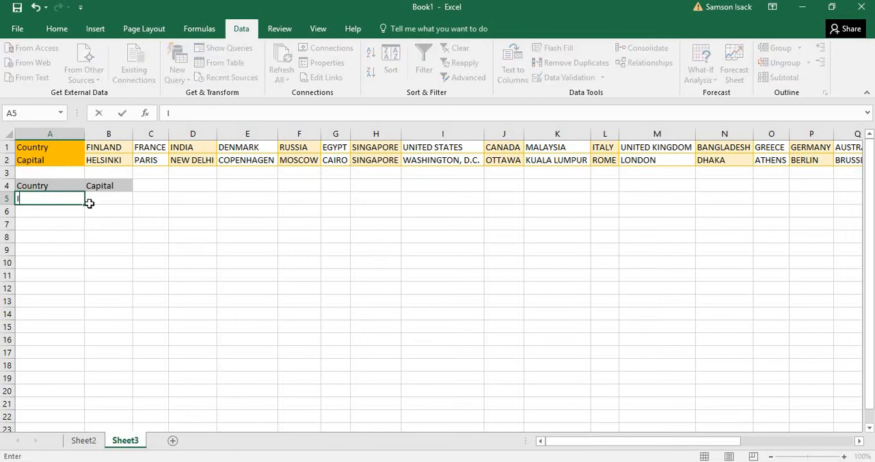
{"action": "type", "text": "ITALY"}
{"action": "left_click", "coordinate": [104, 197]}
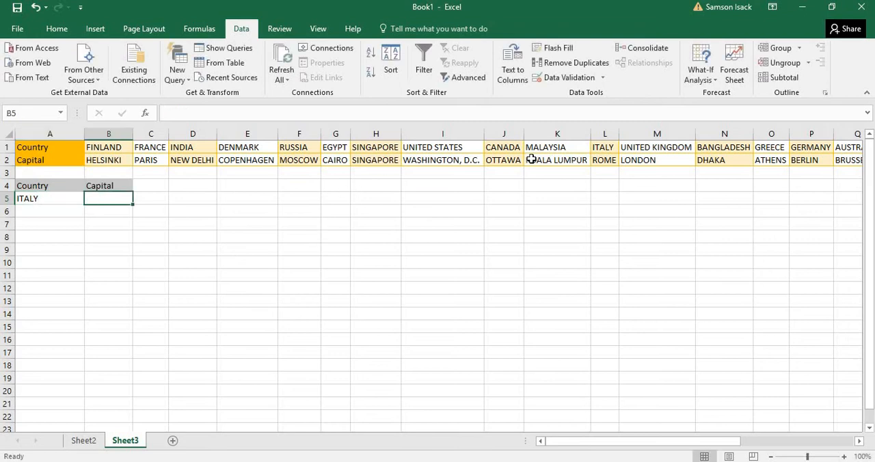
Step: Locate Italy and its capital in rows 1 and 2 and relate them to the lookup cells A5 and B5
{"action": "left_click", "coordinate": [606, 147]}
{"action": "left_click", "coordinate": [48, 198]}
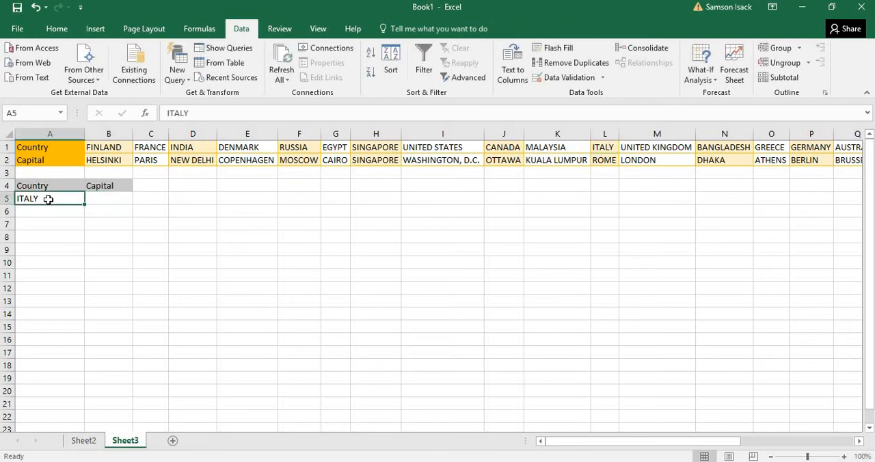
{"action": "left_click", "coordinate": [606, 160]}
{"action": "left_click", "coordinate": [109, 198]}
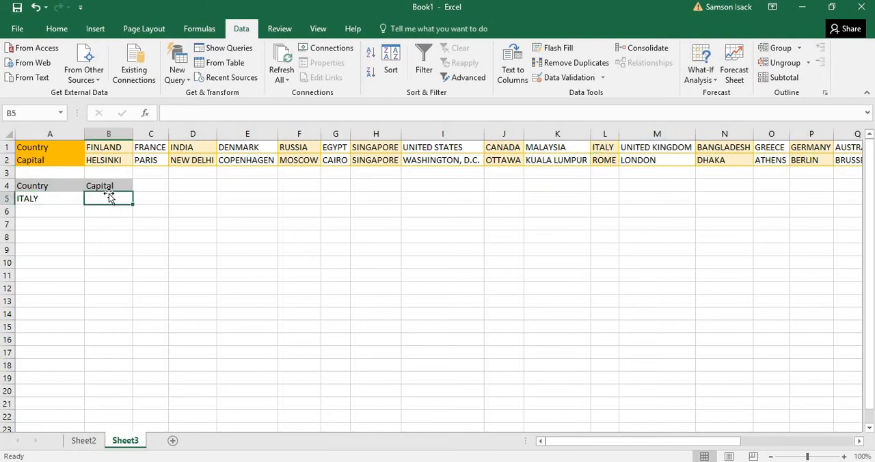
{"action": "left_click", "coordinate": [610, 161]}
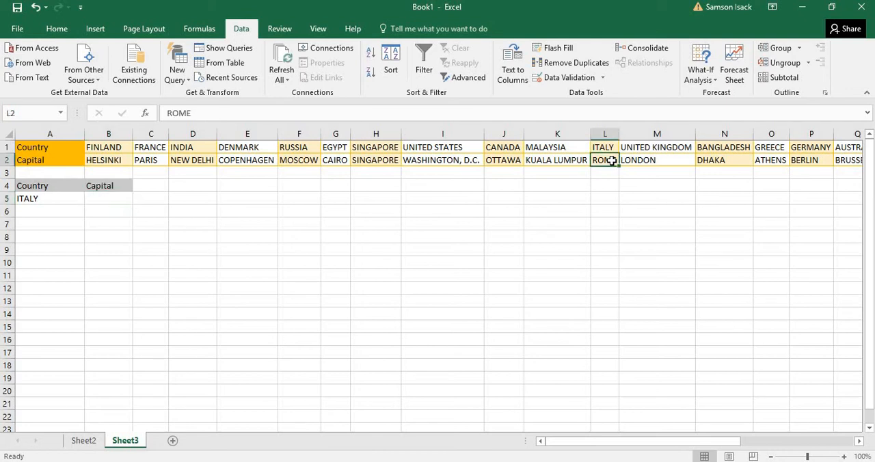
{"action": "left_click", "coordinate": [41, 198]}
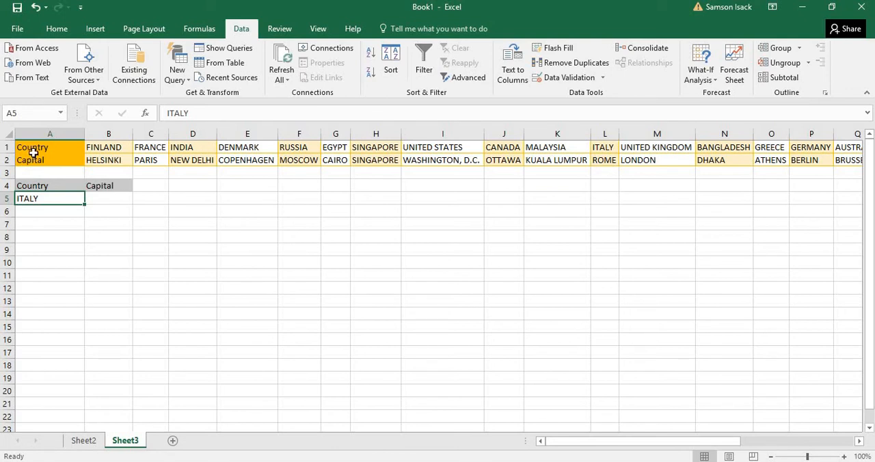
{"action": "left_click_drag", "start_coordinate": [4, 146], "coordinate": [6, 160]}
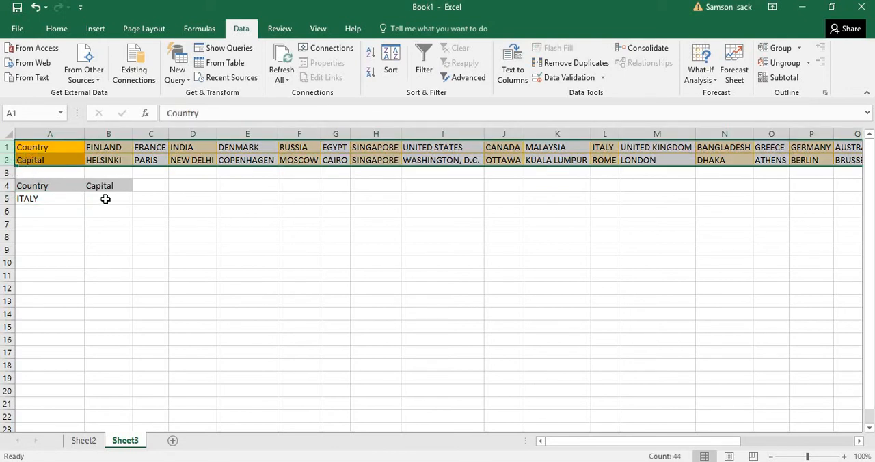
Step: Begin an HLOOKUP formula in cell B5 with A5 as the lookup value
{"action": "left_click", "coordinate": [106, 199]}
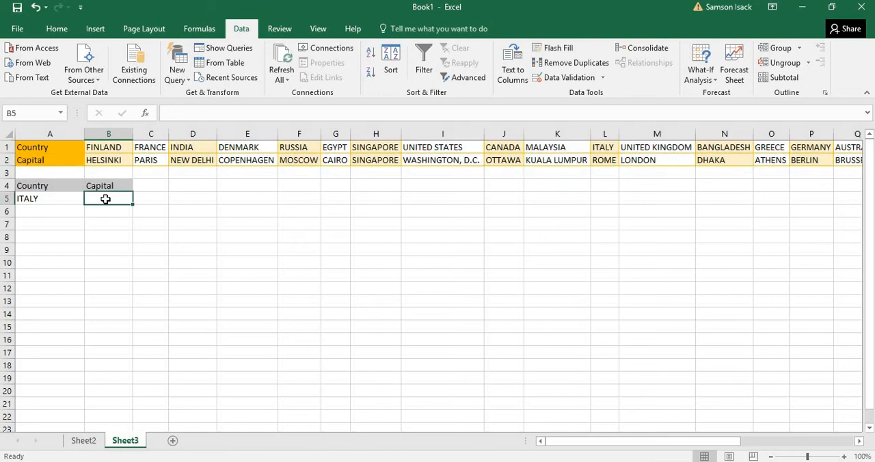
{"action": "type", "text": "="}
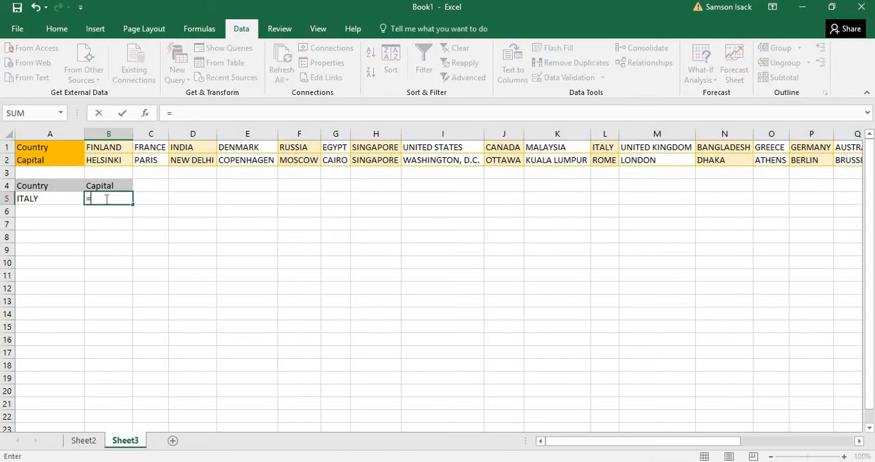
{"action": "type", "text": "H"}
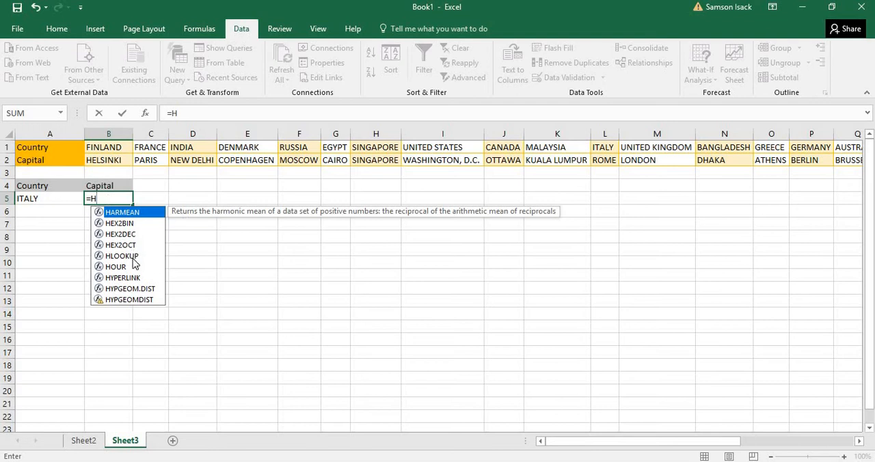
{"action": "double_click", "coordinate": [133, 257]}
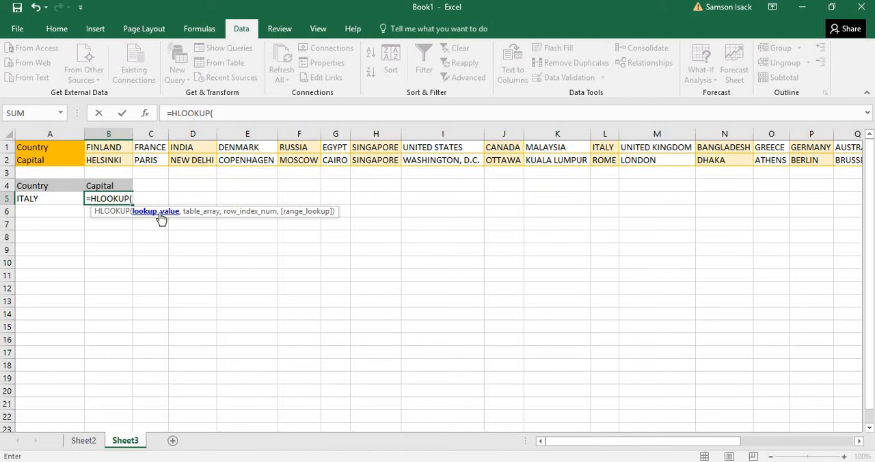
{"action": "left_click", "coordinate": [69, 199]}
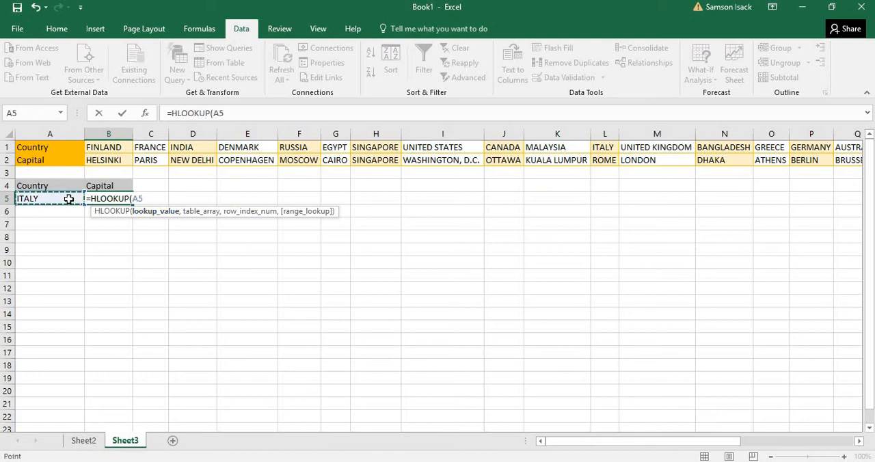
{"action": "type", "text": ","}
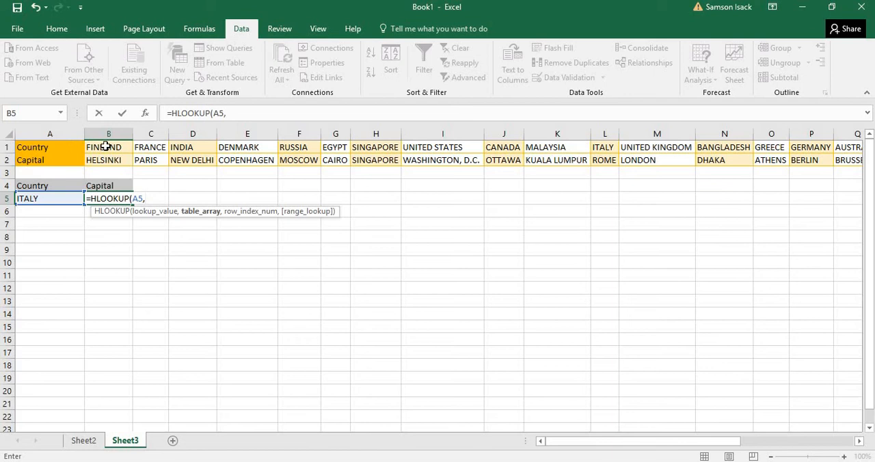
Step: Specify B1:V2, the country and capital data without its headings, as the HLOOKUP table array
{"action": "left_click_drag", "start_coordinate": [106, 146], "coordinate": [583, 170]}
{"action": "left_click_drag", "start_coordinate": [712, 155], "coordinate": [743, 155]}
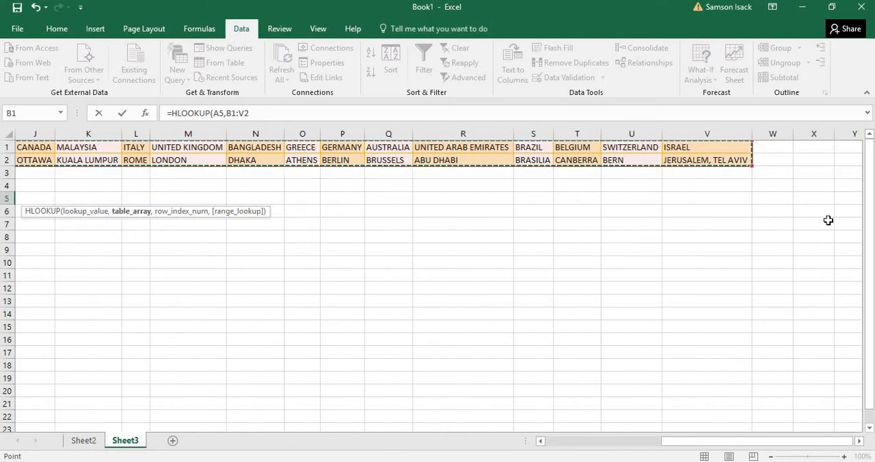
{"action": "left_click", "coordinate": [540, 442]}
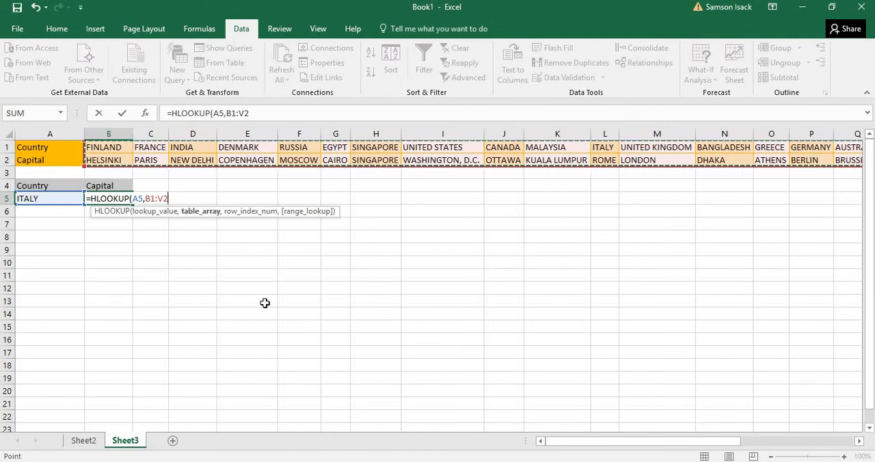
{"action": "type", "text": ","}
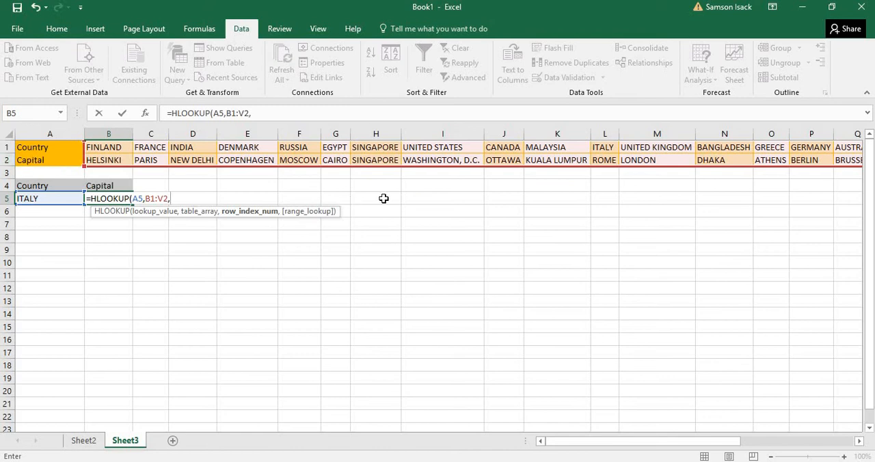
Step: Complete the HLOOKUP formula with row index 2 and FALSE for an exact match, and enter it
{"action": "type", "text": "2"}
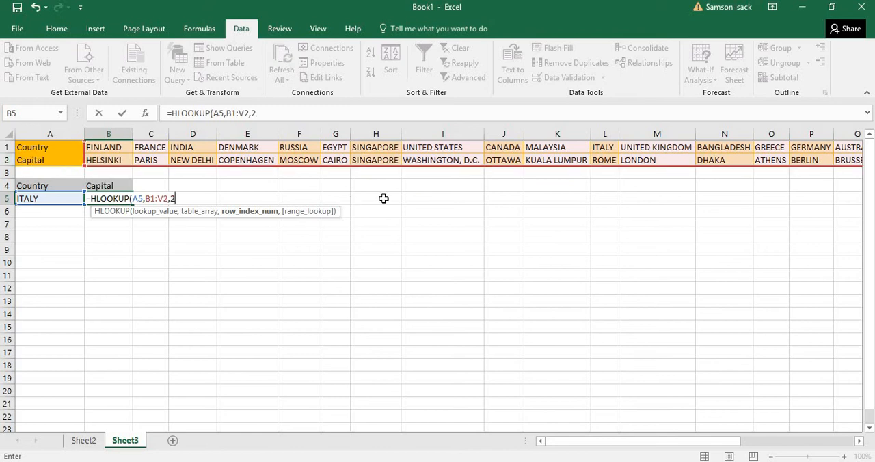
{"action": "type", "text": ","}
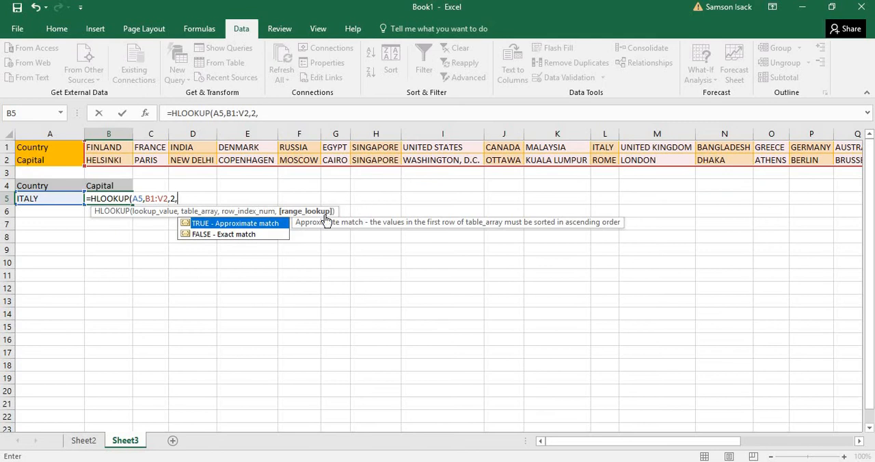
{"action": "left_click", "coordinate": [248, 235]}
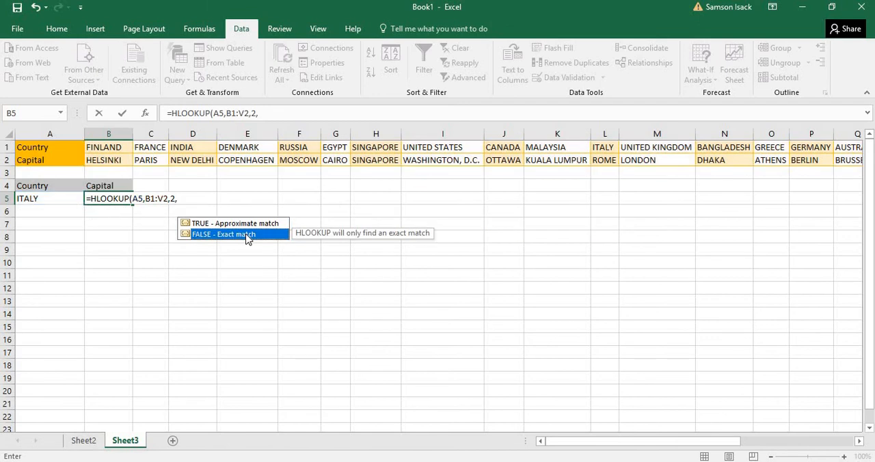
{"action": "double_click", "coordinate": [246, 234]}
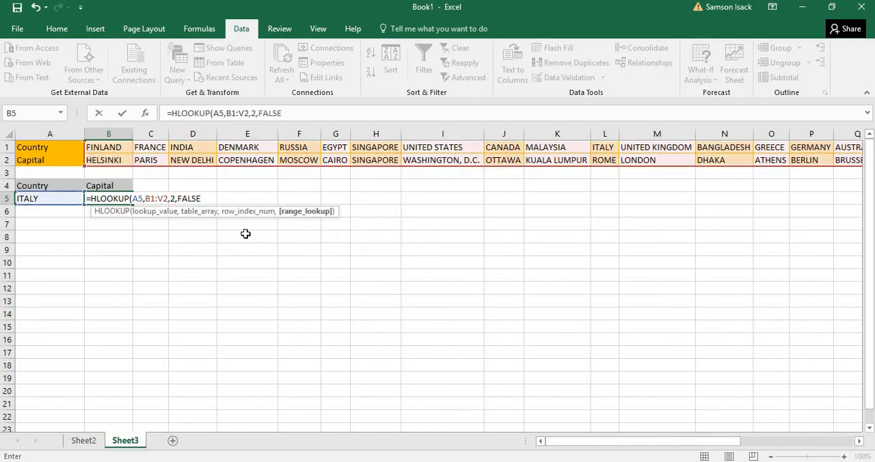
{"action": "type", "text": ")"}
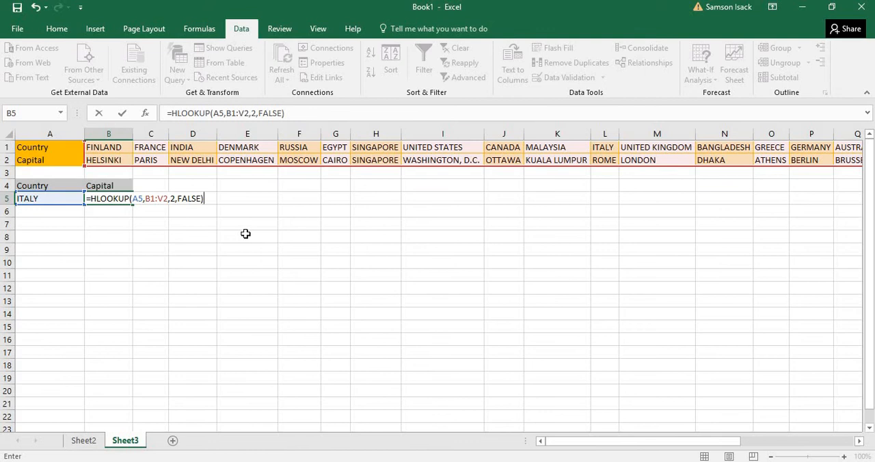
{"action": "key", "text": "Return"}
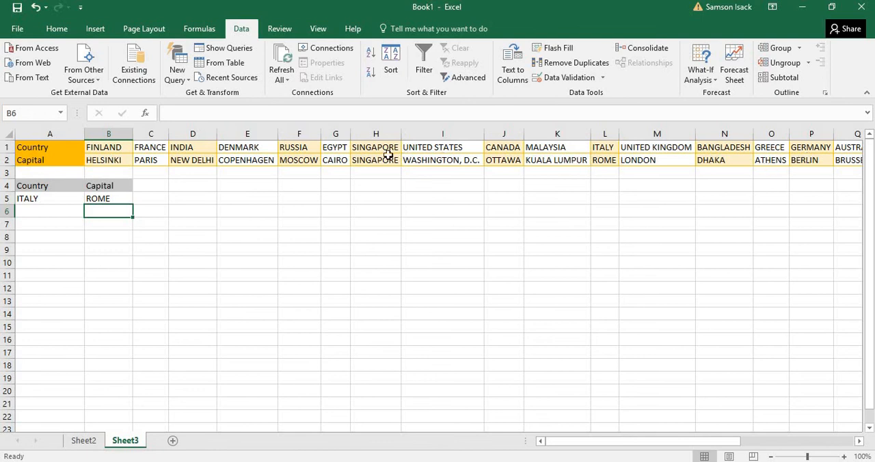
Step: Compare the HLOOKUP result in B5 with Italy's capital in L2 and the lookup country in A5
{"action": "left_click", "coordinate": [606, 161]}
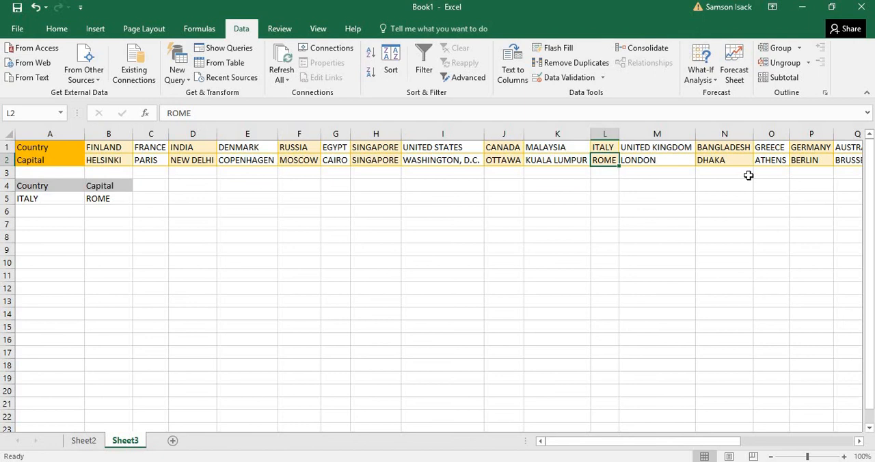
{"action": "left_click", "coordinate": [113, 198]}
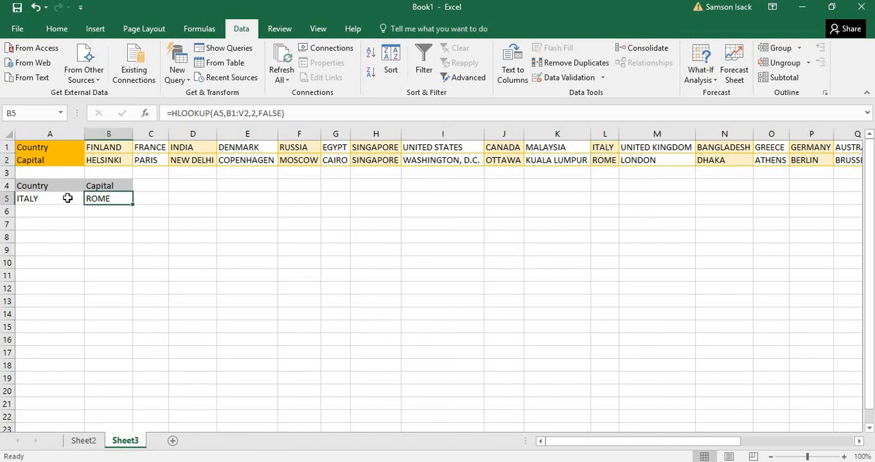
{"action": "left_click", "coordinate": [67, 198]}
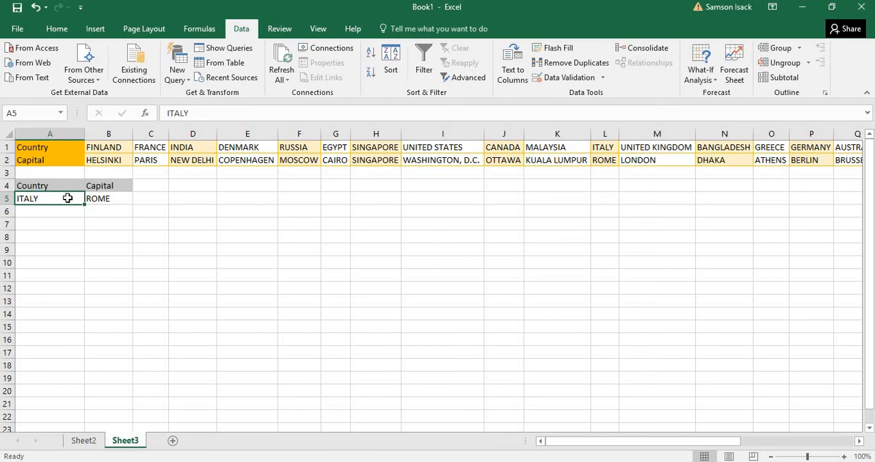
Step: Change the lookup country in A5 to "Italy" with only the first letter capitalised
{"action": "double_click", "coordinate": [67, 198]}
{"action": "key", "text": "BackSpace"}
{"action": "key", "text": "BackSpace"}
{"action": "key", "text": "BackSpace"}
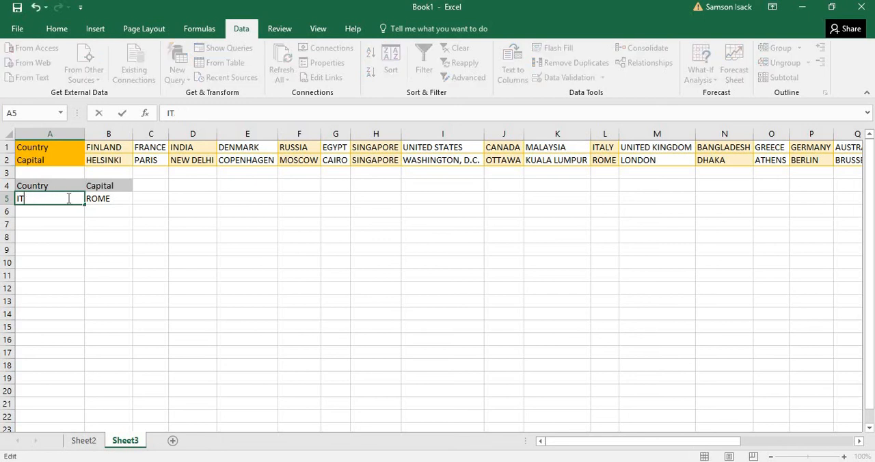
{"action": "type", "text": "taly"}
{"action": "key", "text": "Return"}
Step: Set the lookup country in A5 to "India" and check the HLOOKUP result in B5
{"action": "left_click", "coordinate": [67, 199]}
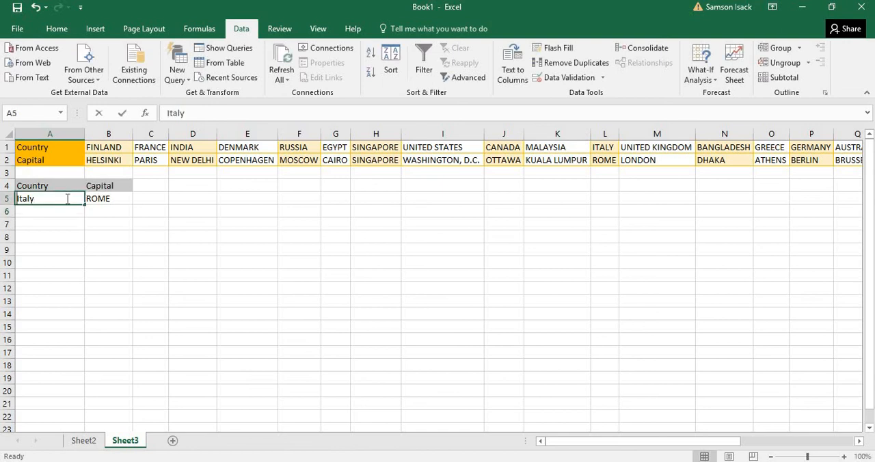
{"action": "type", "text": "India"}
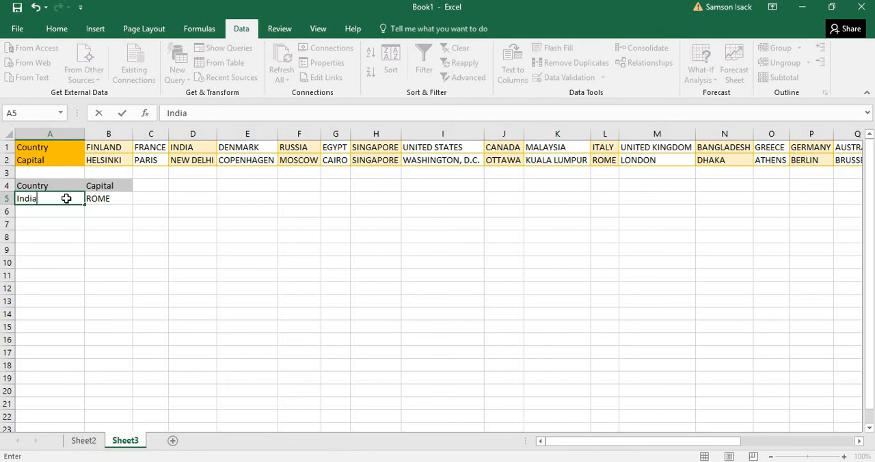
{"action": "key", "text": "Return"}
{"action": "left_click", "coordinate": [107, 198]}
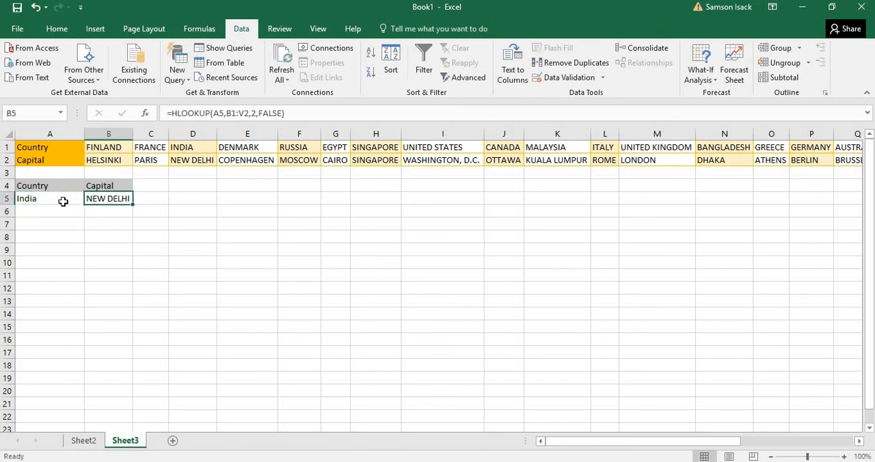